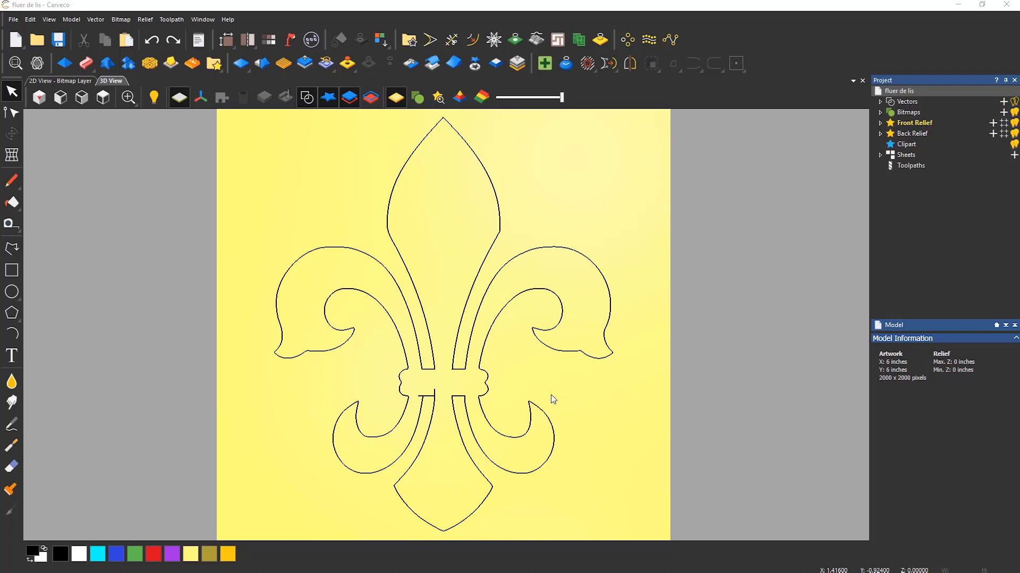
Zoom in on where the horizontal band line crosses the fleur-de-lis stem strokes
scroll(429, 405, up, 1)
scroll(430, 406, up, 8)
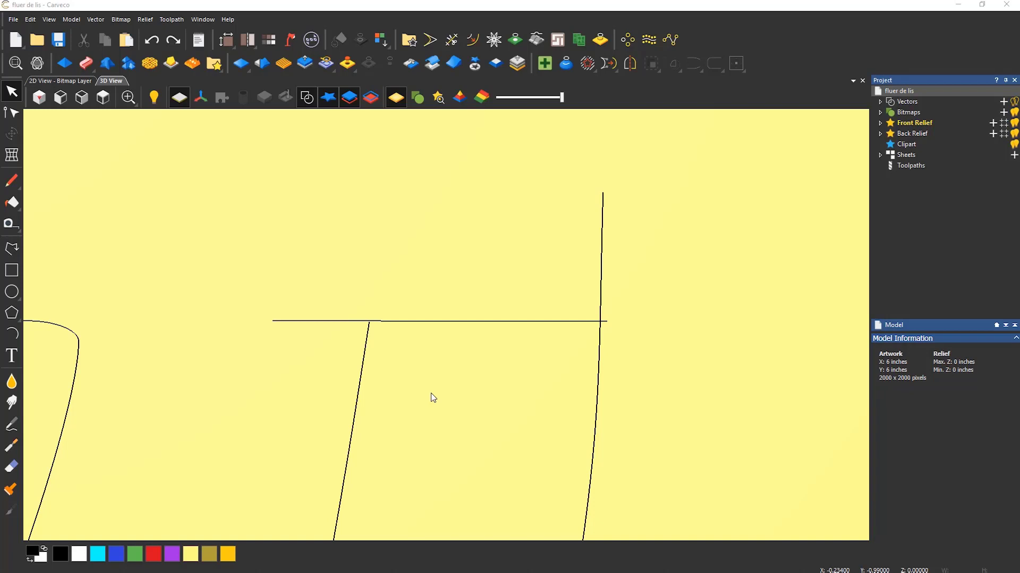
click(454, 44)
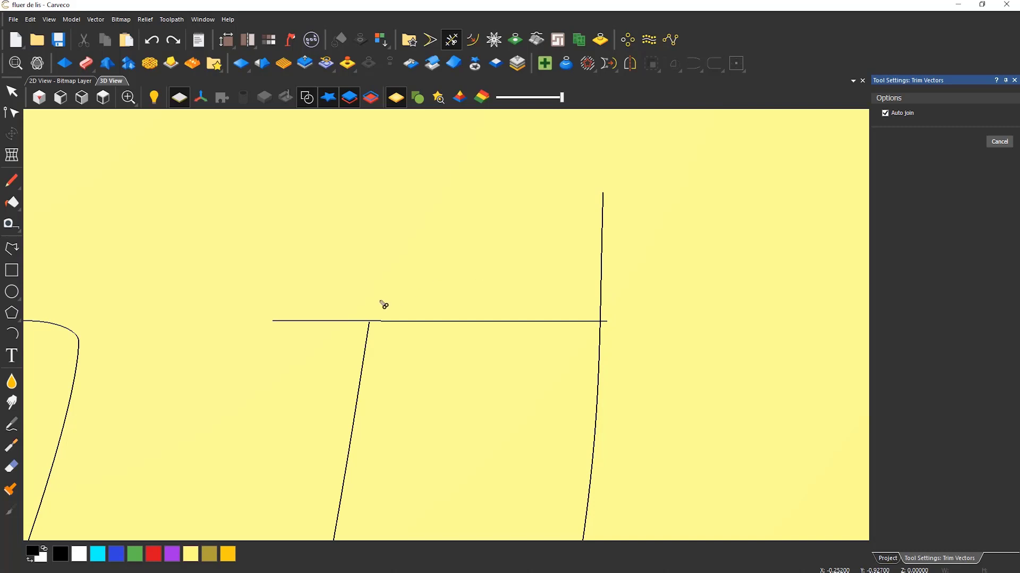
click(349, 321)
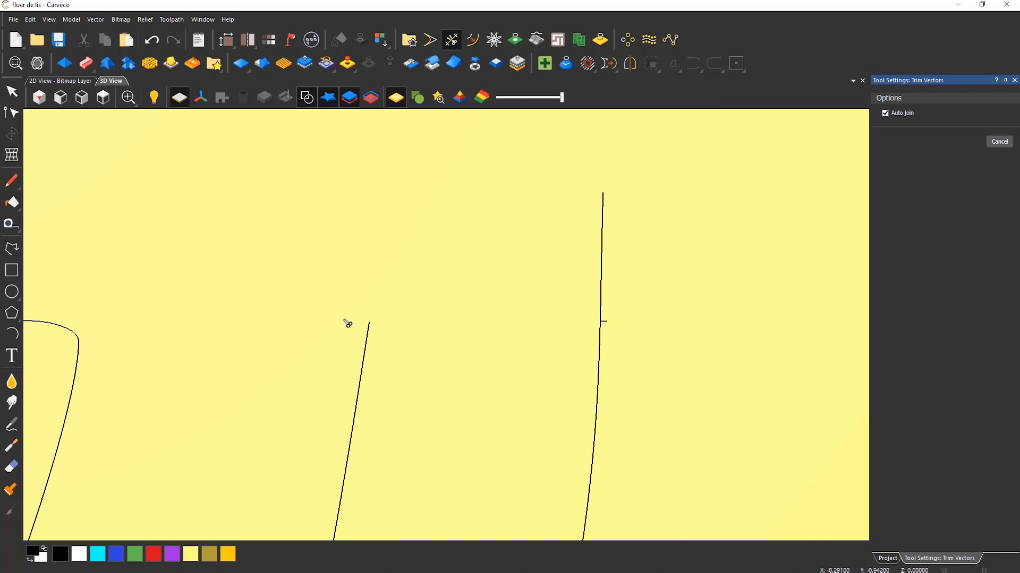
click(152, 39)
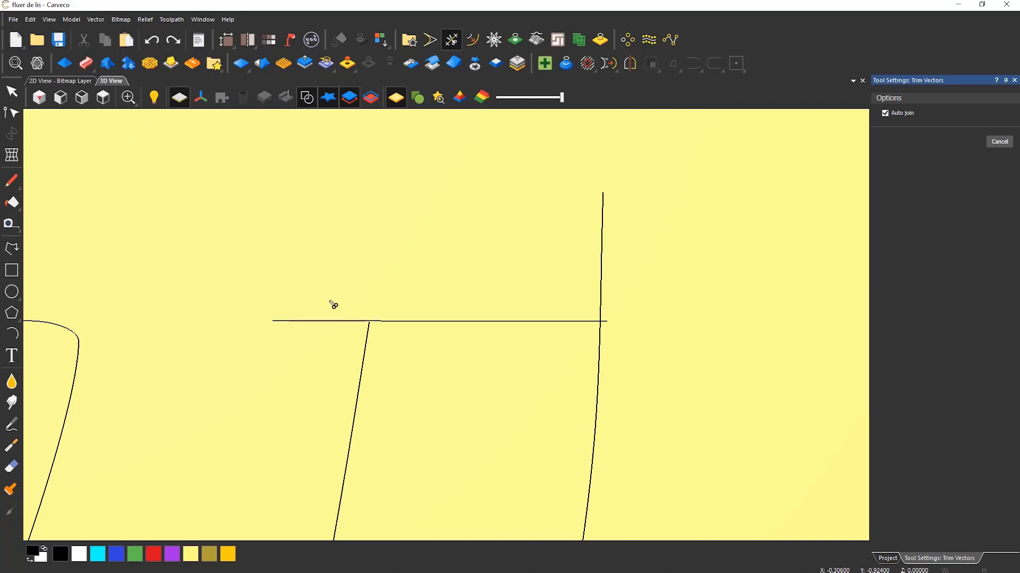
click(999, 141)
Drag the slanted stem line's top node up onto the horizontal band line
scroll(373, 325, up, 3)
middle_drag(375, 325, 385, 325)
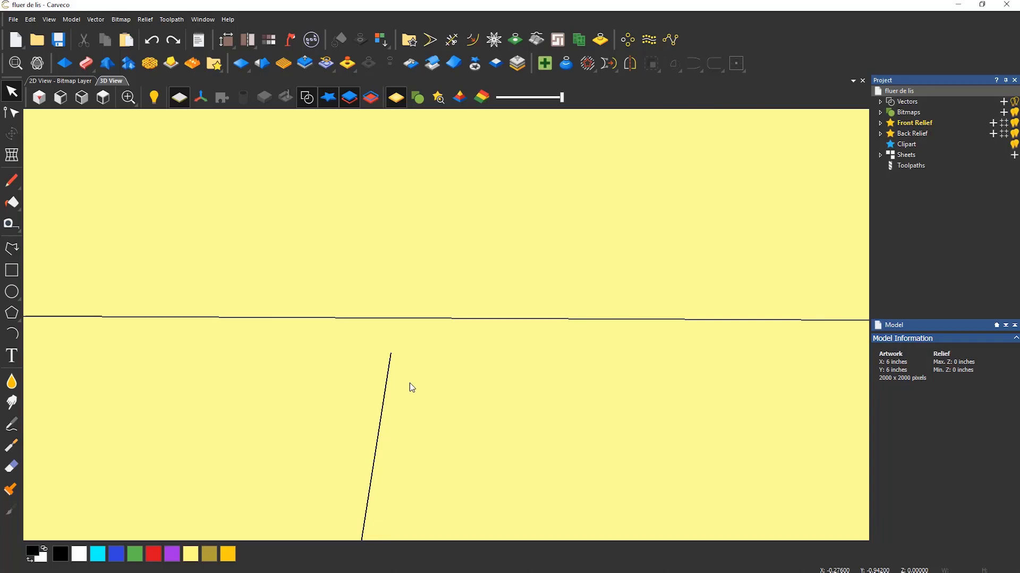
click(386, 381)
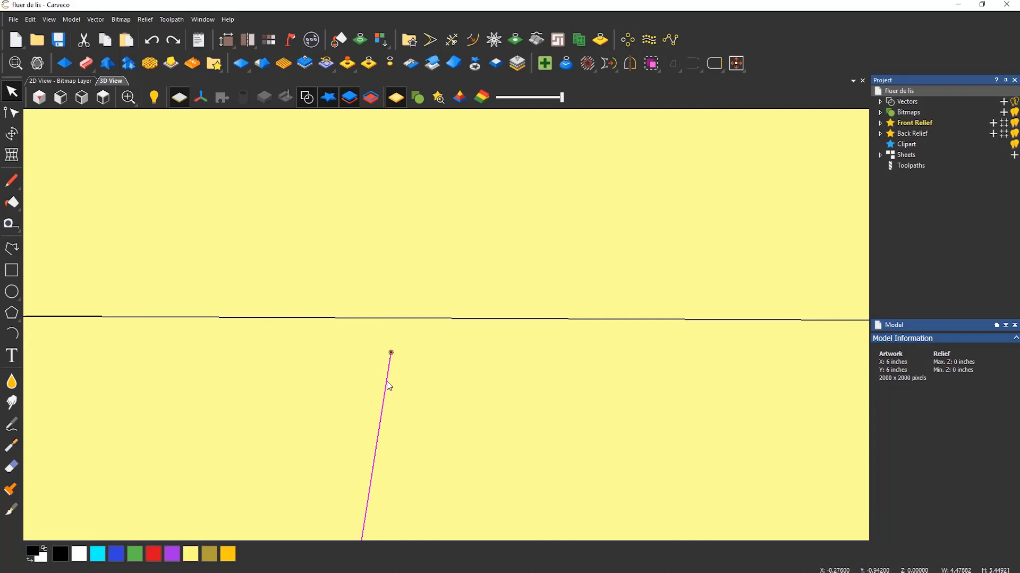
key(n)
drag(391, 353, 396, 310)
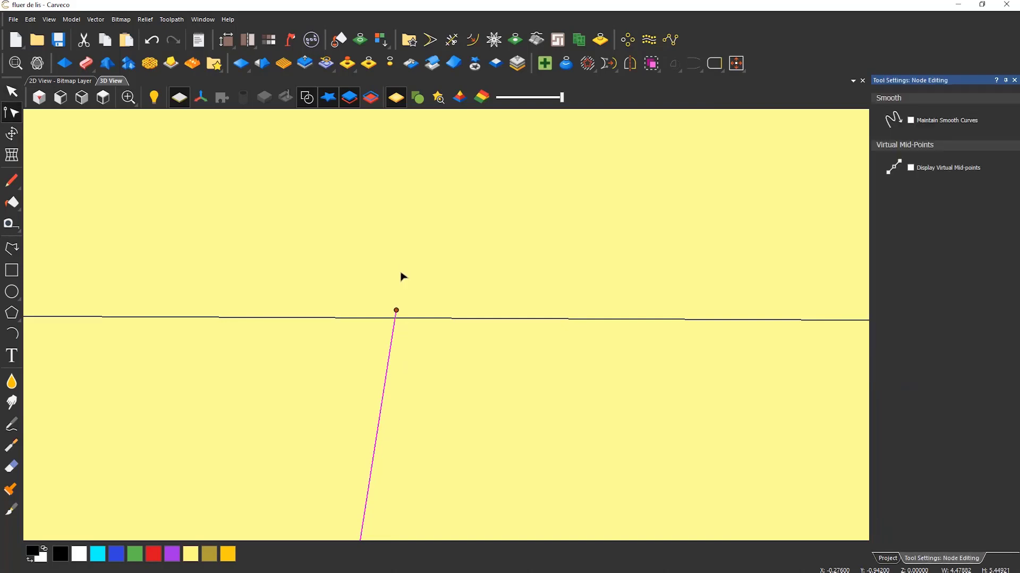
key(Escape)
click(457, 369)
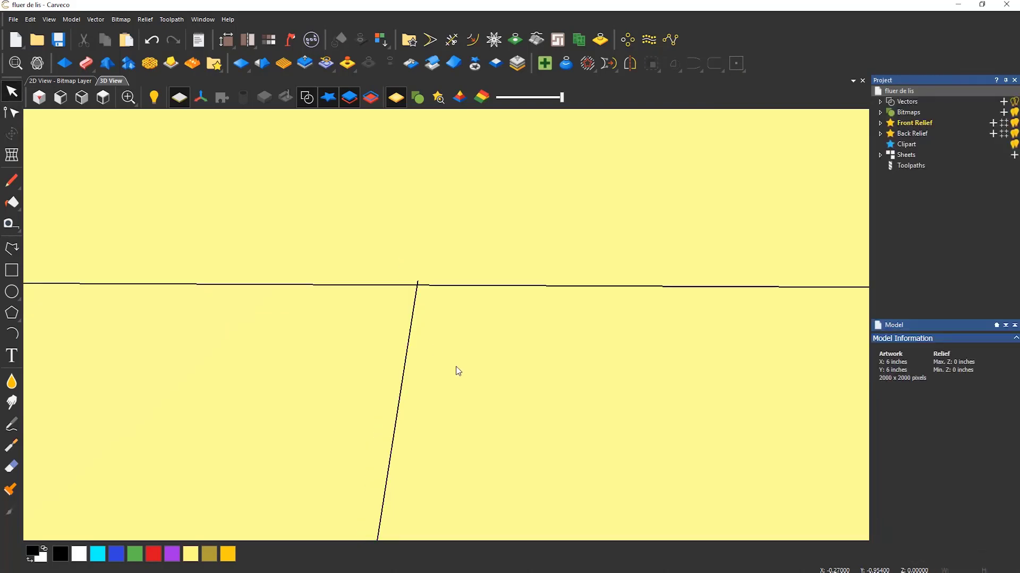
scroll(463, 320, down, 3)
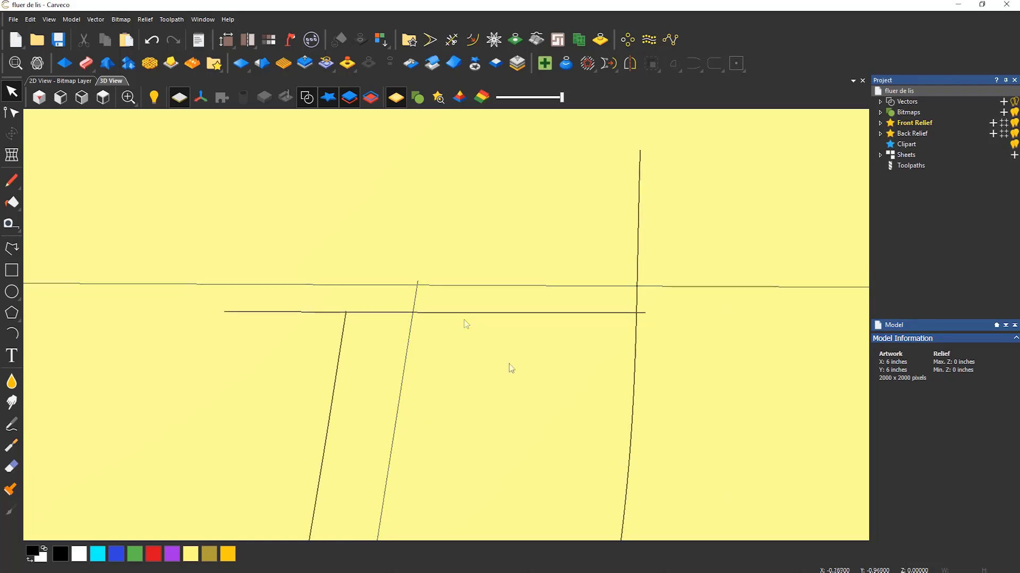
Trim the band line's left overhang, the right stub, and the vertical end above the band with Auto join
click(451, 39)
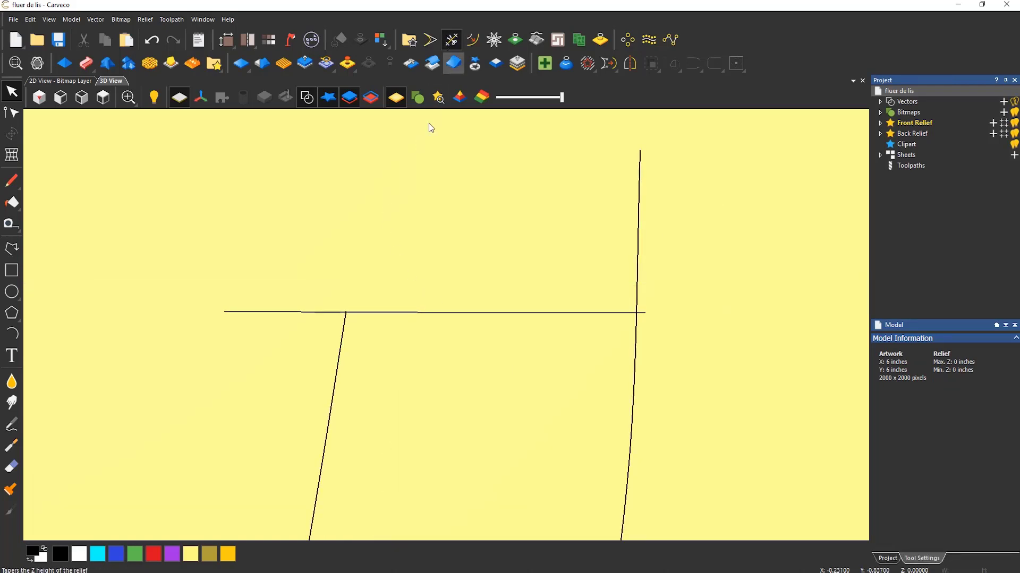
click(316, 312)
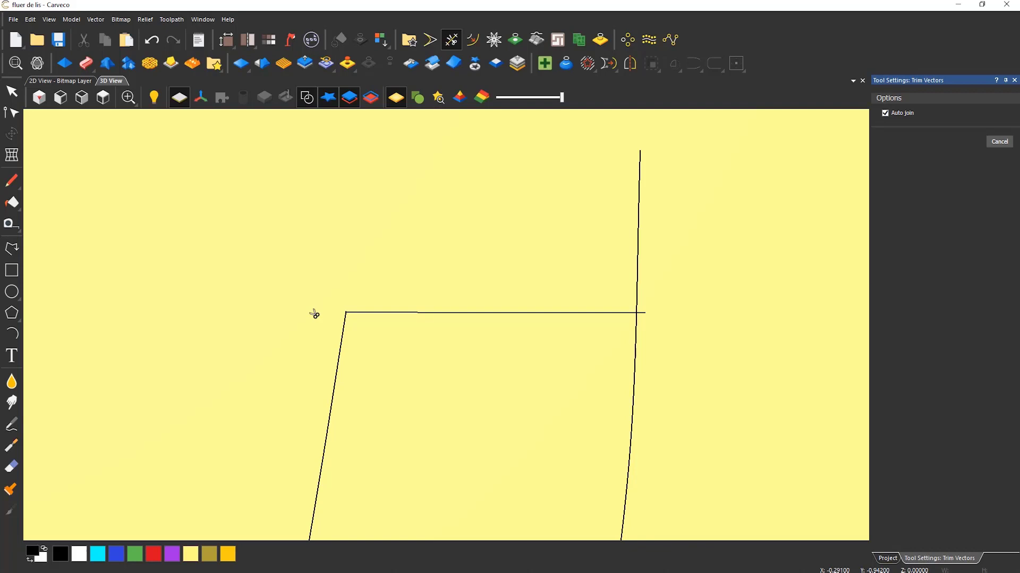
click(644, 315)
click(640, 289)
Exit trimming and select the whole fleur-de-lis outline
scroll(371, 290, up, 3)
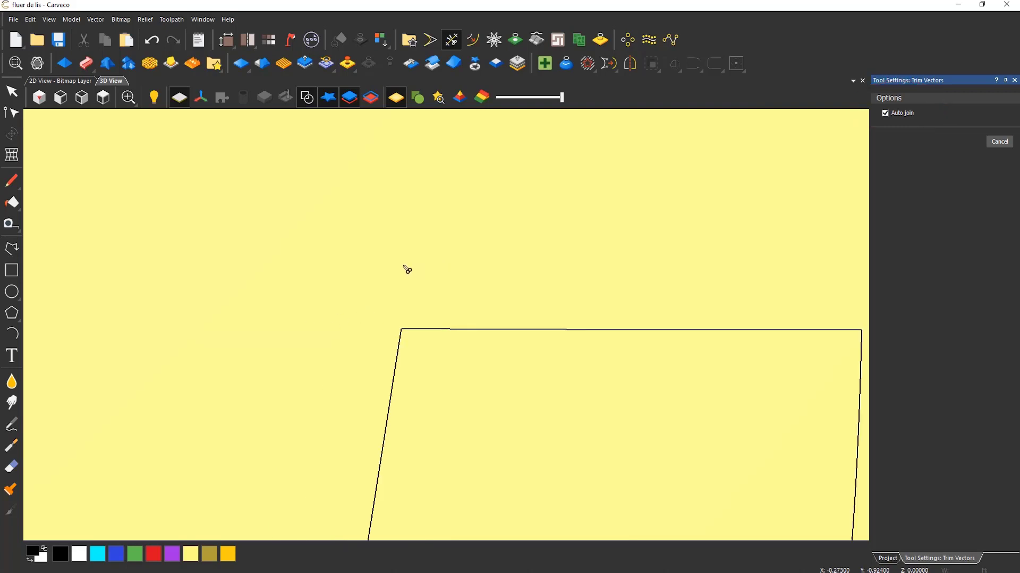
scroll(407, 270, down, 5)
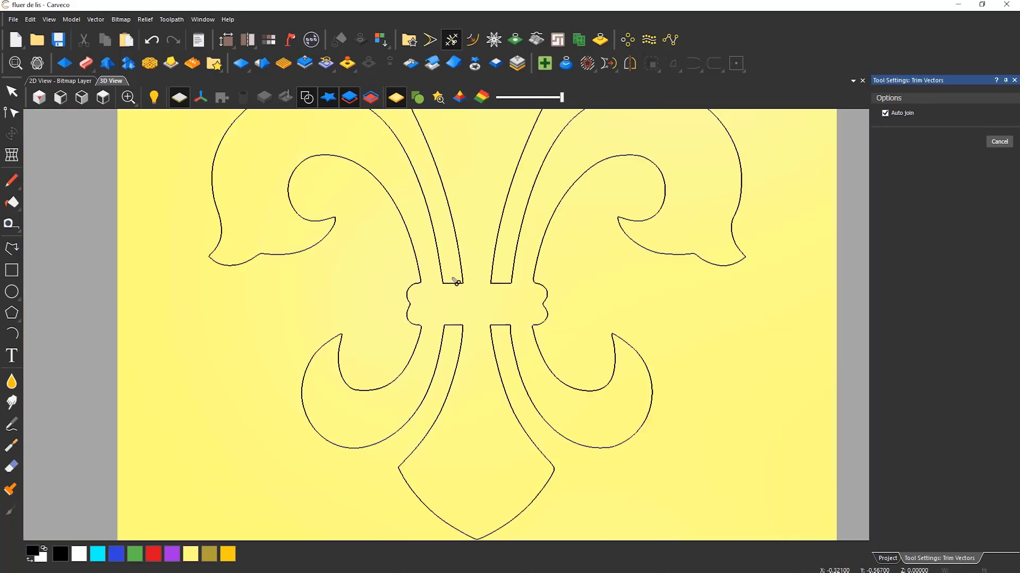
scroll(542, 276, down, 3)
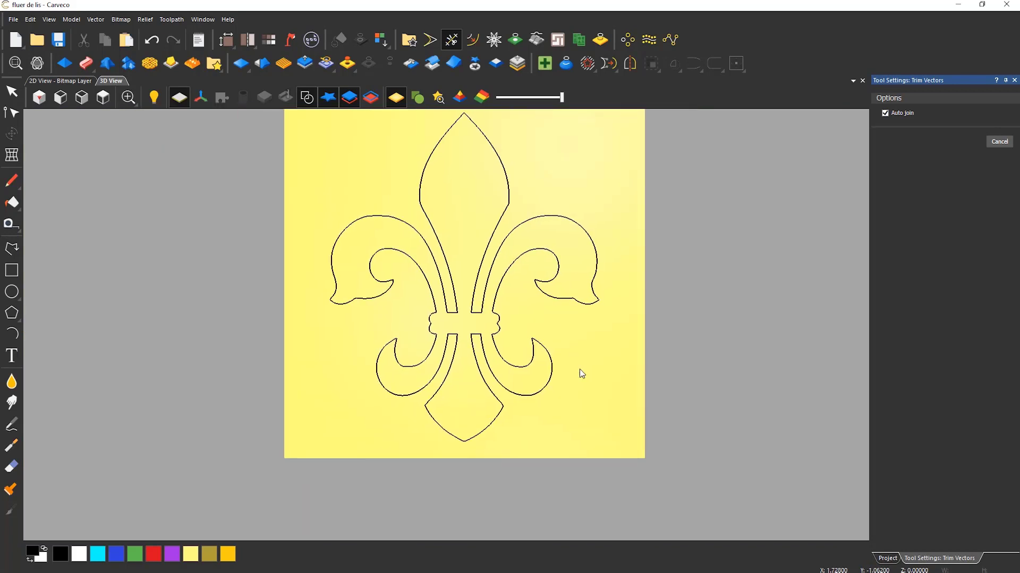
click(999, 141)
click(511, 249)
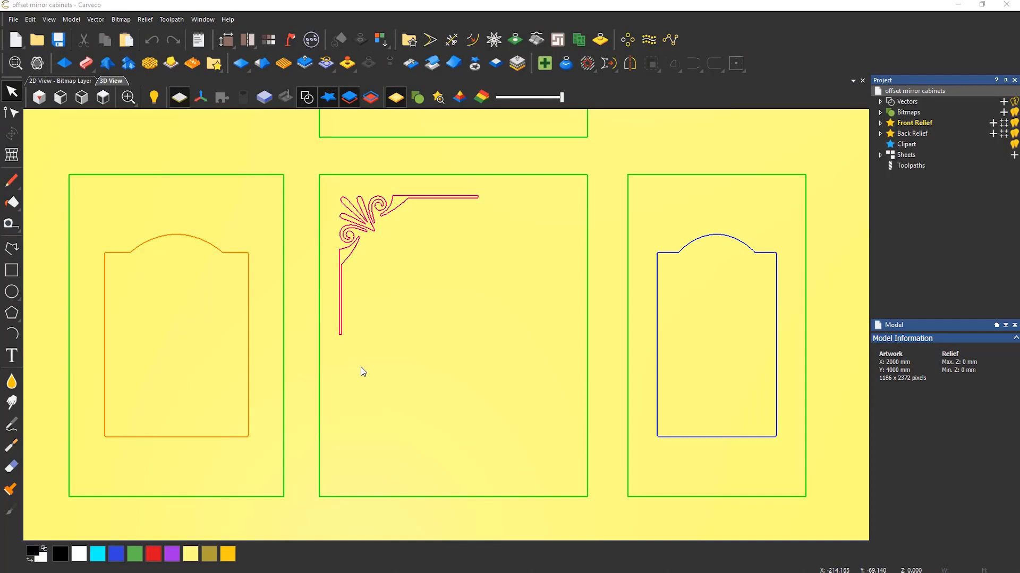
Offset the middle cabinet panel outline 10 mm inwards with sharp corners
click(472, 42)
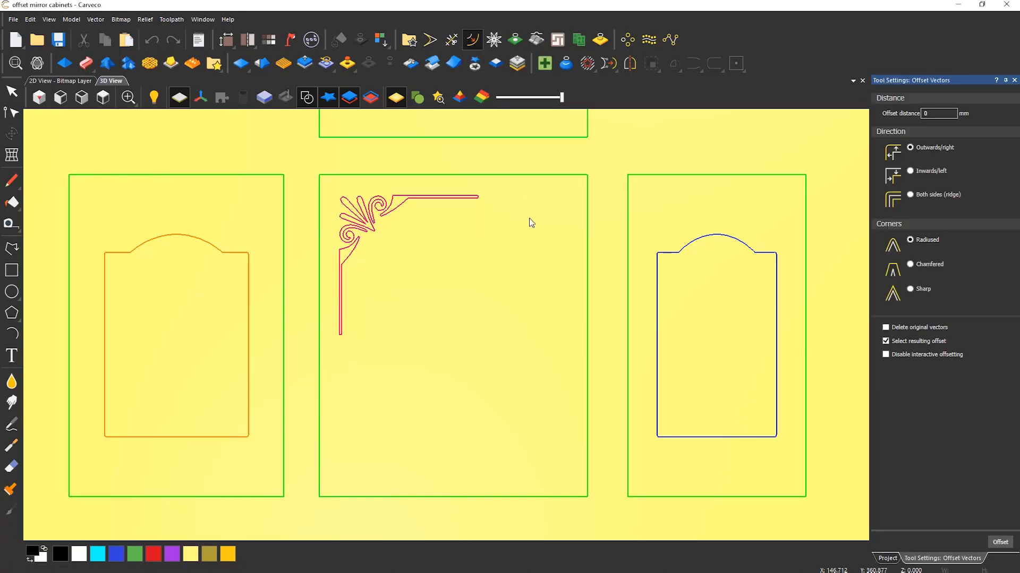
click(544, 175)
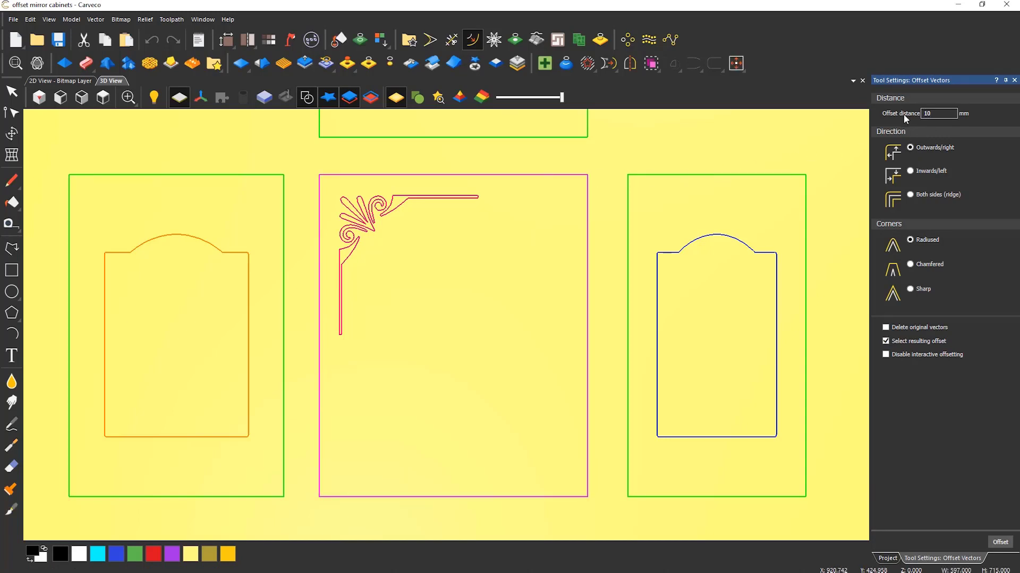
click(912, 171)
click(911, 289)
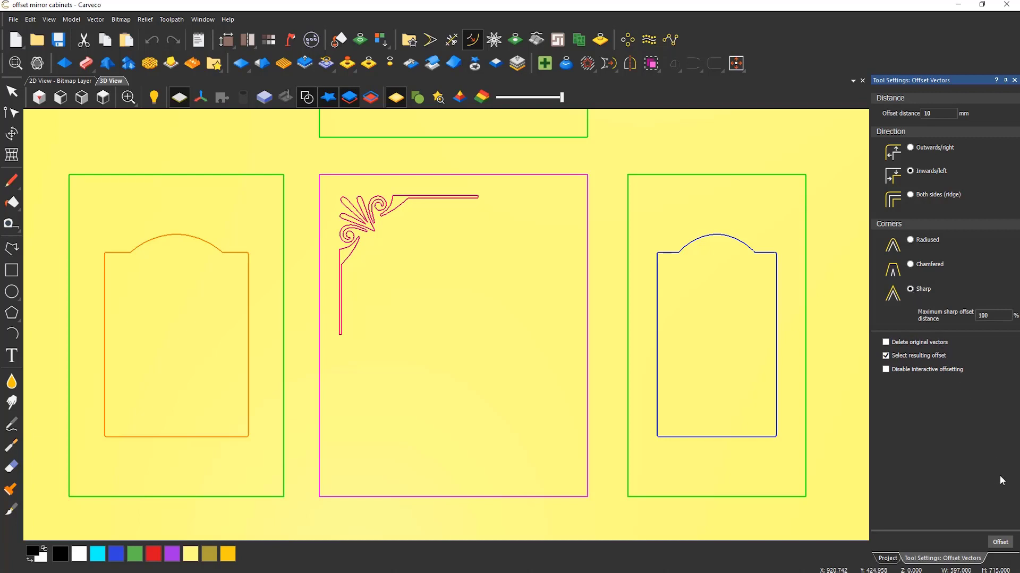
click(1001, 543)
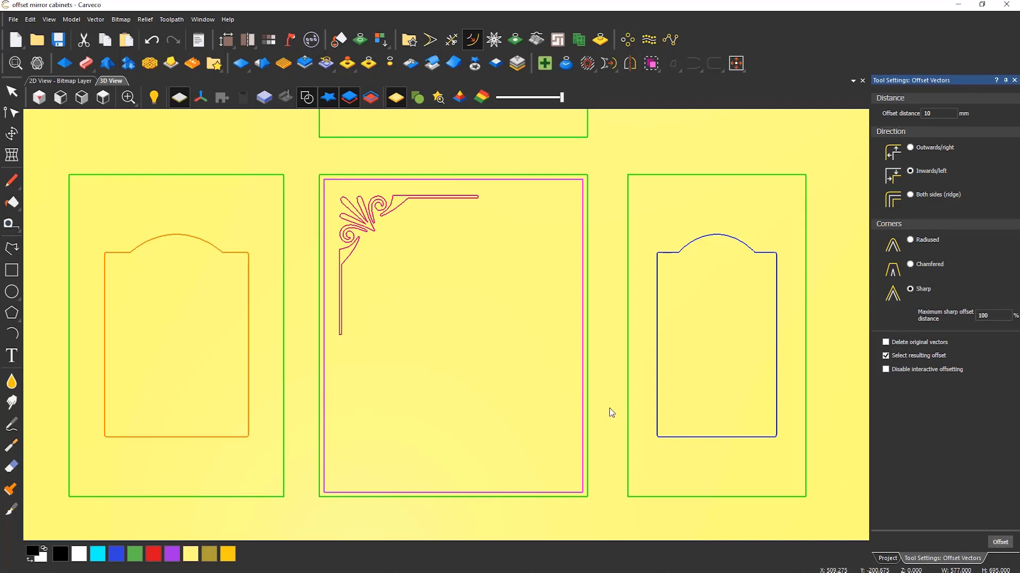
Undo the 10 mm border and drag an inward offset of about 27 mm instead
click(152, 39)
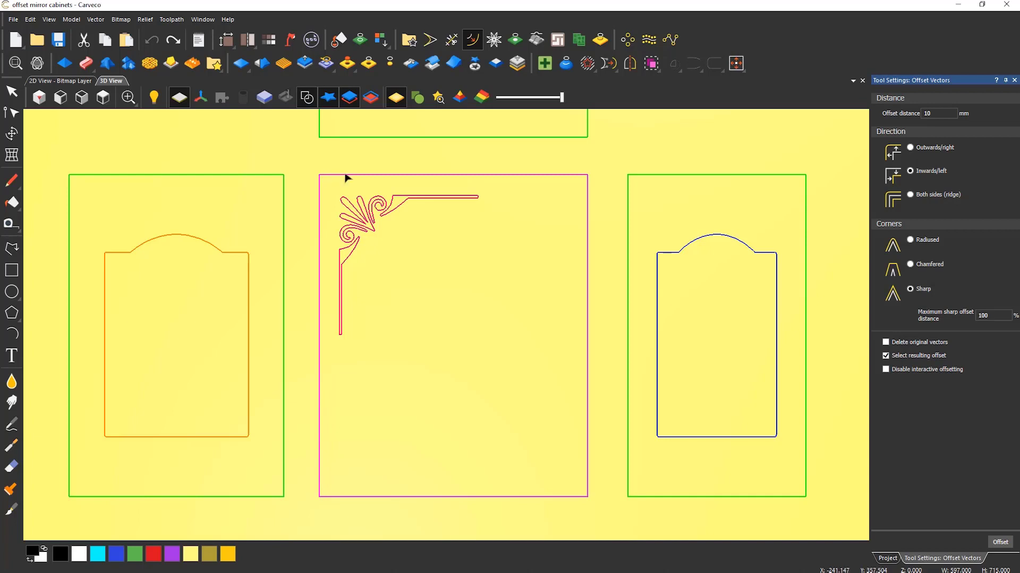
drag(348, 180, 355, 191)
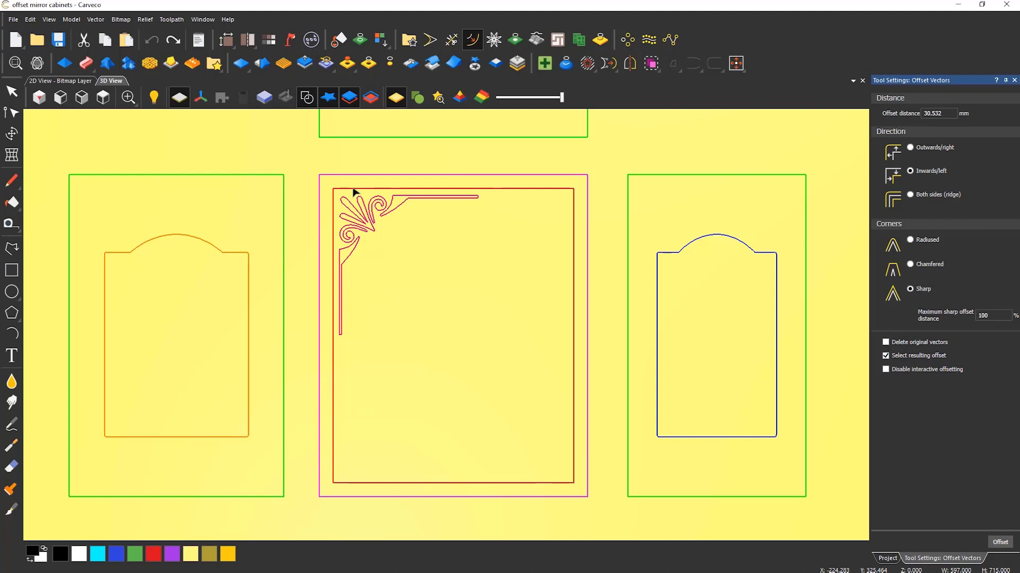
drag(354, 191, 354, 189)
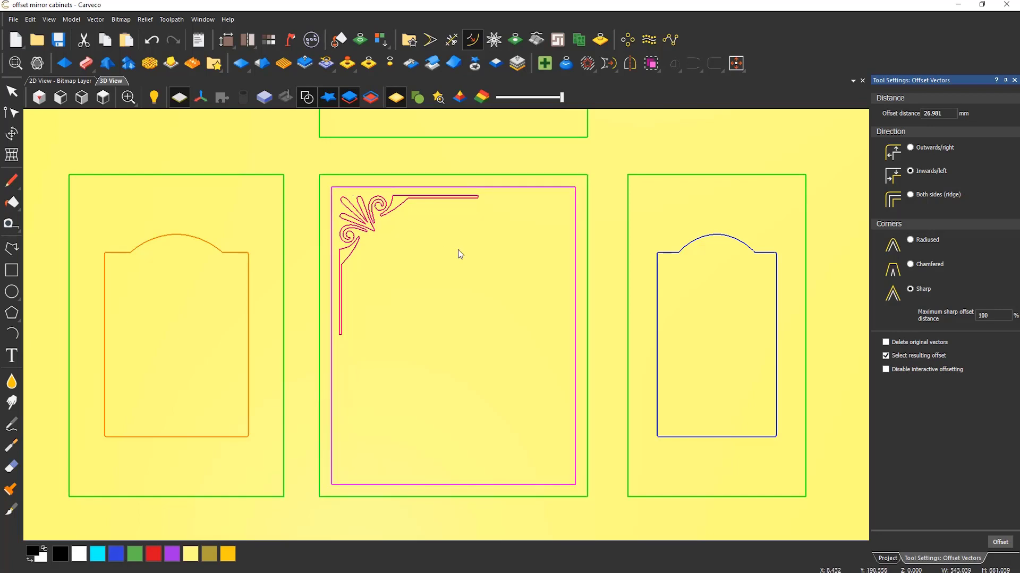
click(1014, 80)
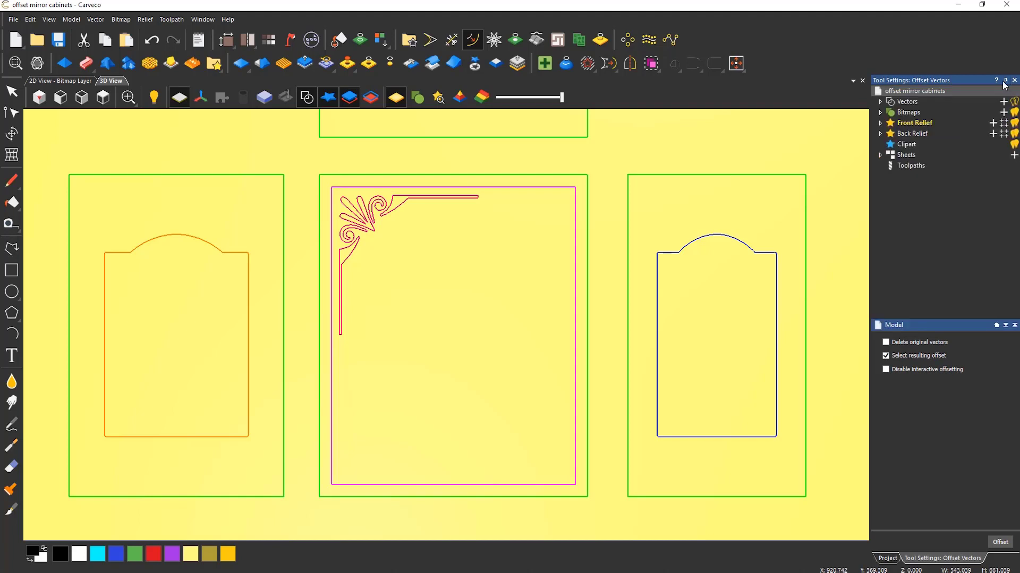
click(524, 357)
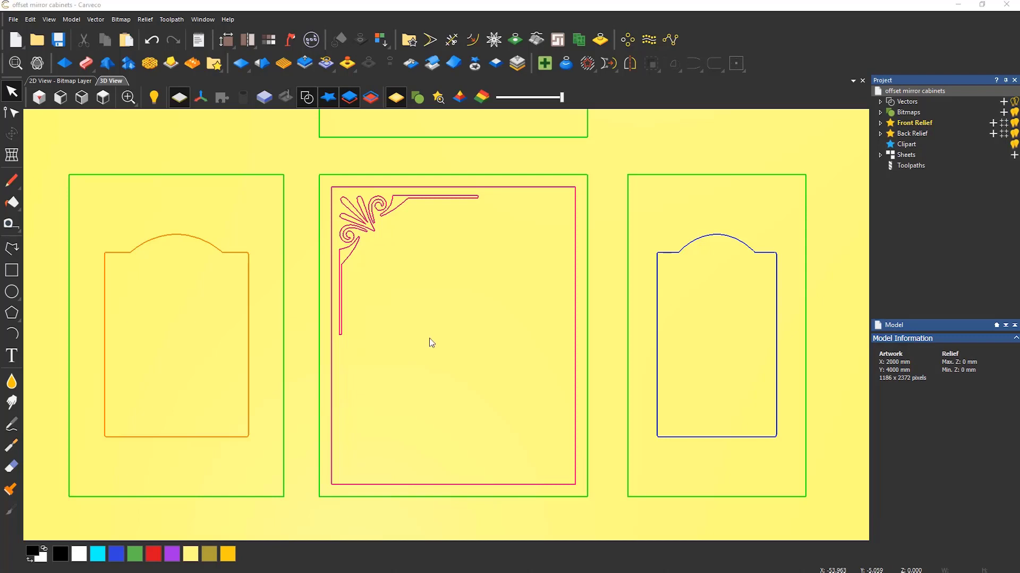
Mirror the corner ornament across and then down to place it in the bottom-right corner
click(394, 212)
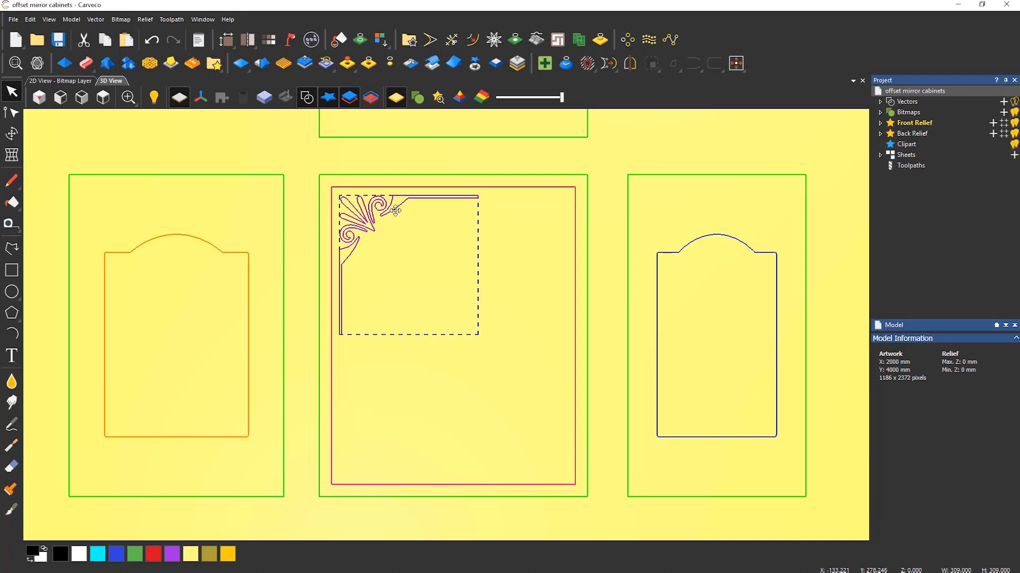
click(630, 65)
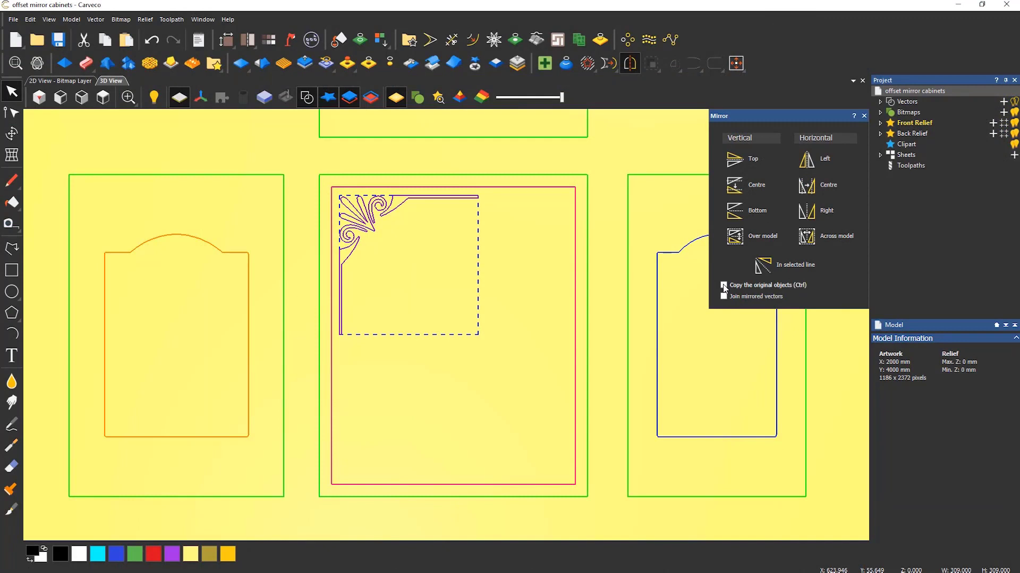
click(817, 240)
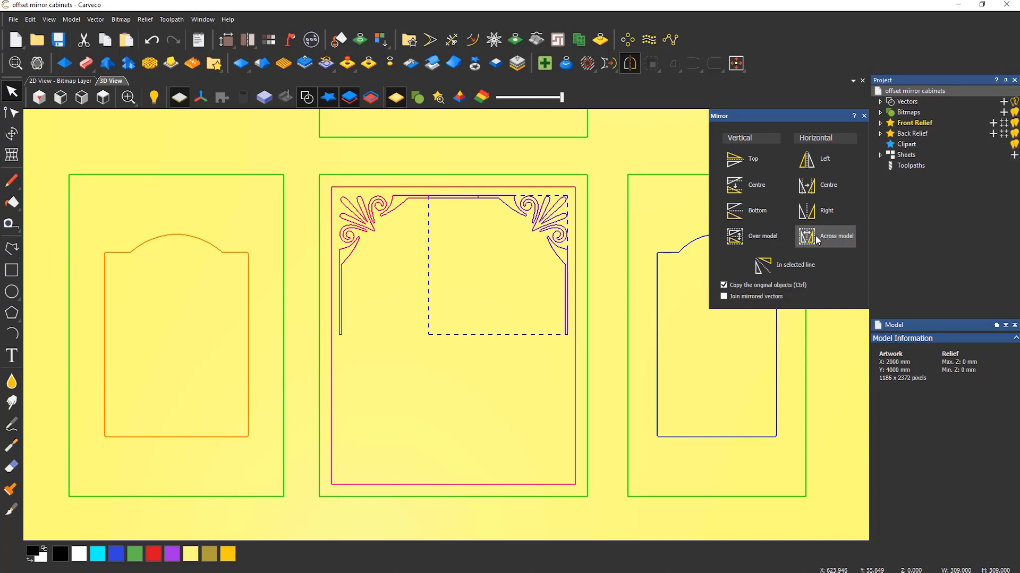
click(725, 285)
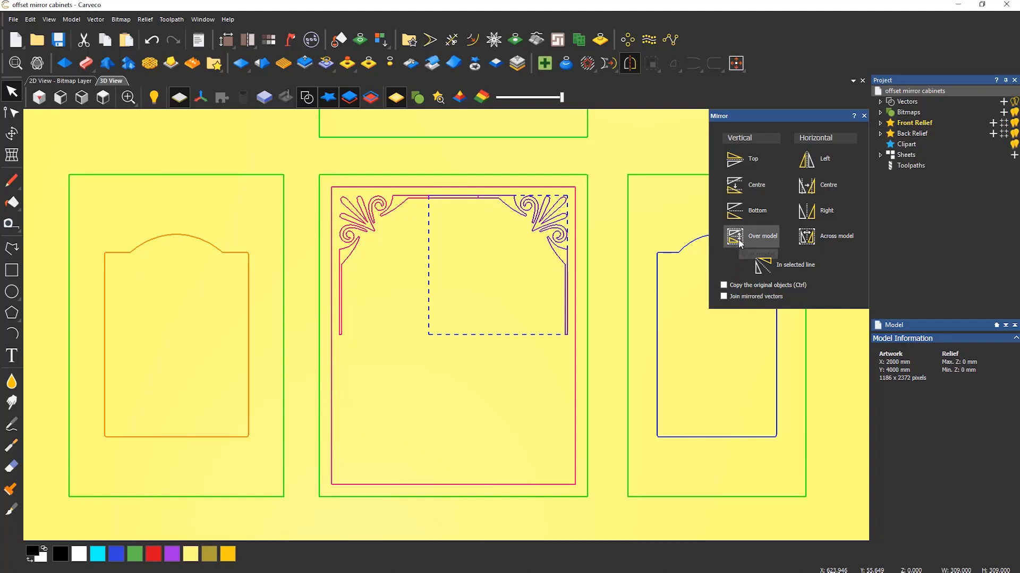
click(740, 242)
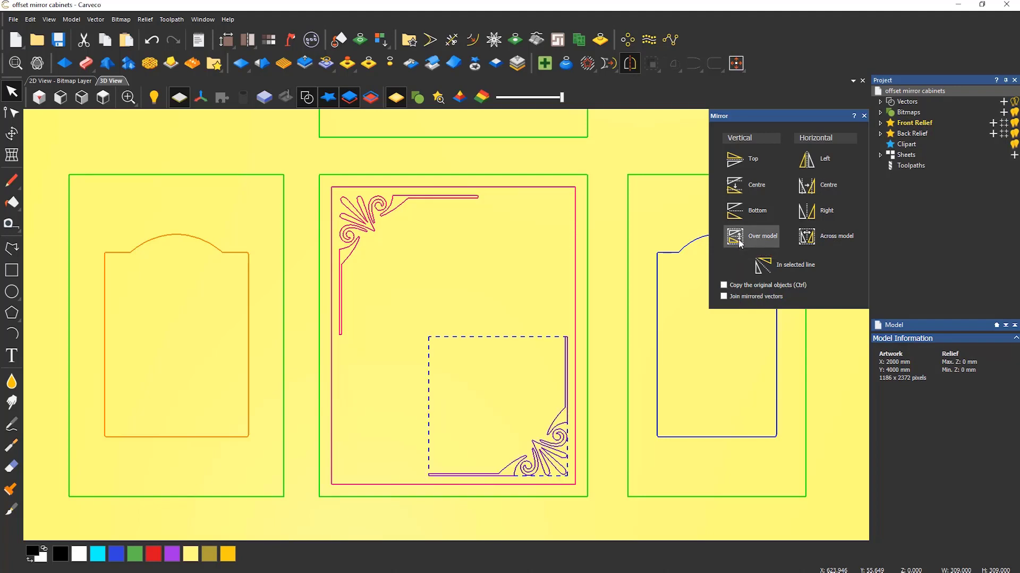